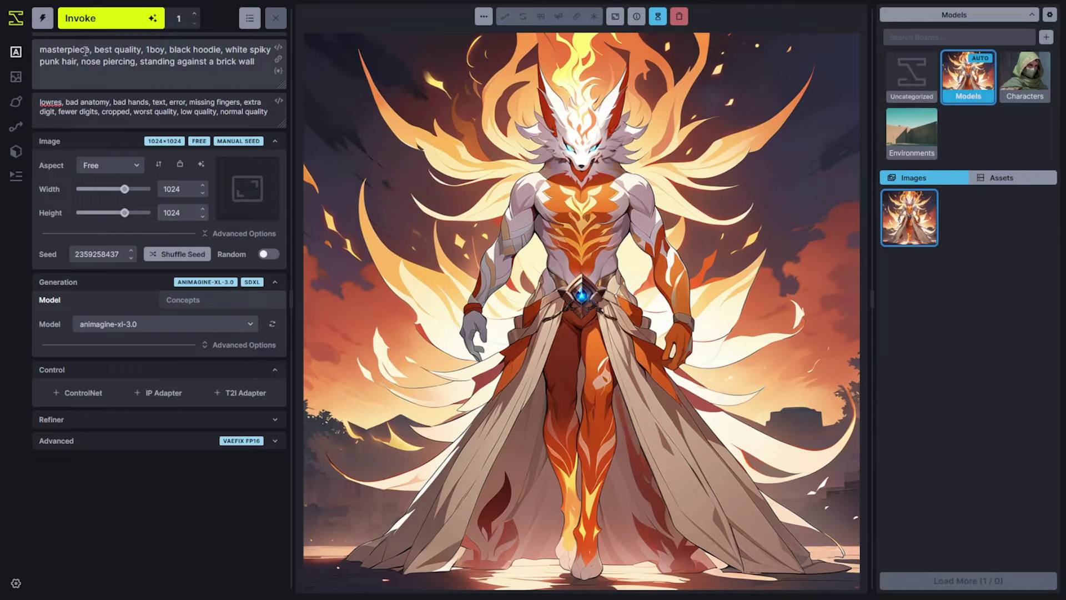
Step: Weight the prompt as masterpiece++, white+ and punk+, then generate a new anime image
left_click(91, 49)
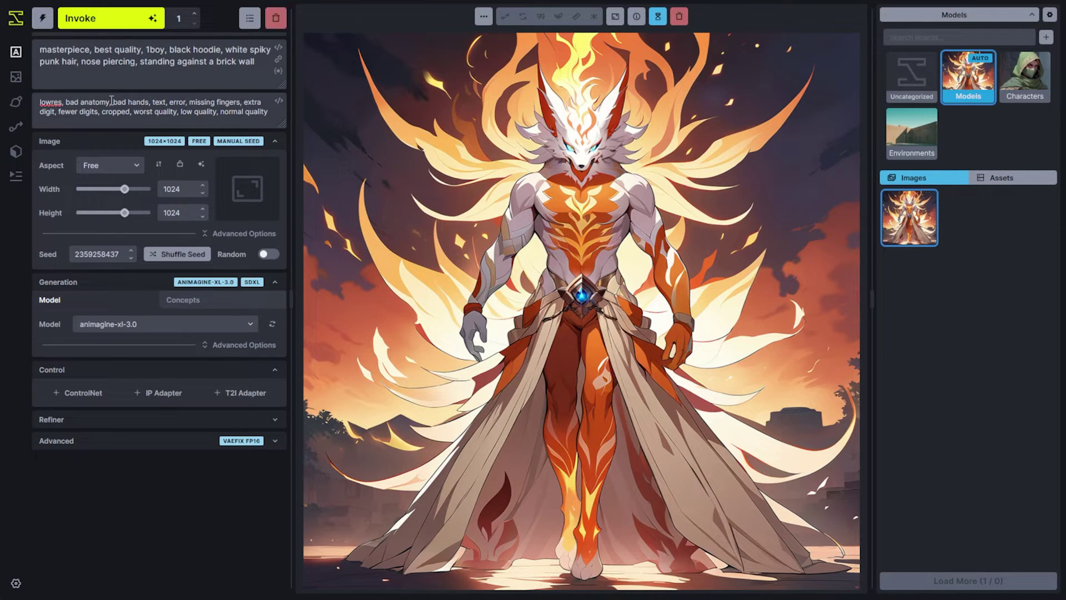
type("++")
left_click(181, 51)
left_click(177, 49)
type("+")
left_click(259, 49)
type("+")
left_click(81, 62)
type("+")
left_click(111, 18)
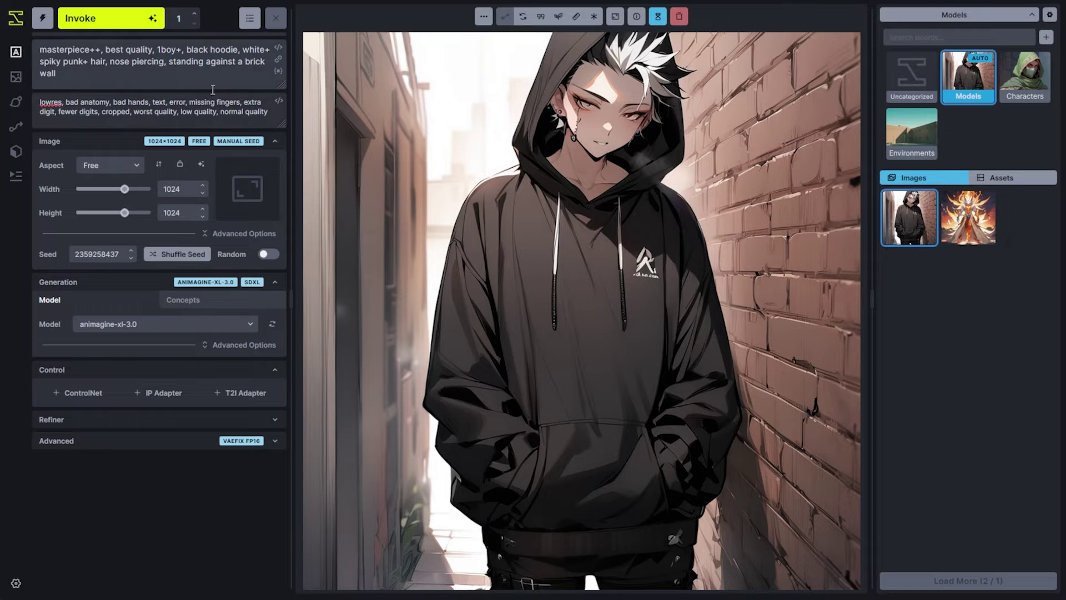
Step: Switch the model to juggernautXL and generate a photographic image of the hooded boy
left_click(179, 333)
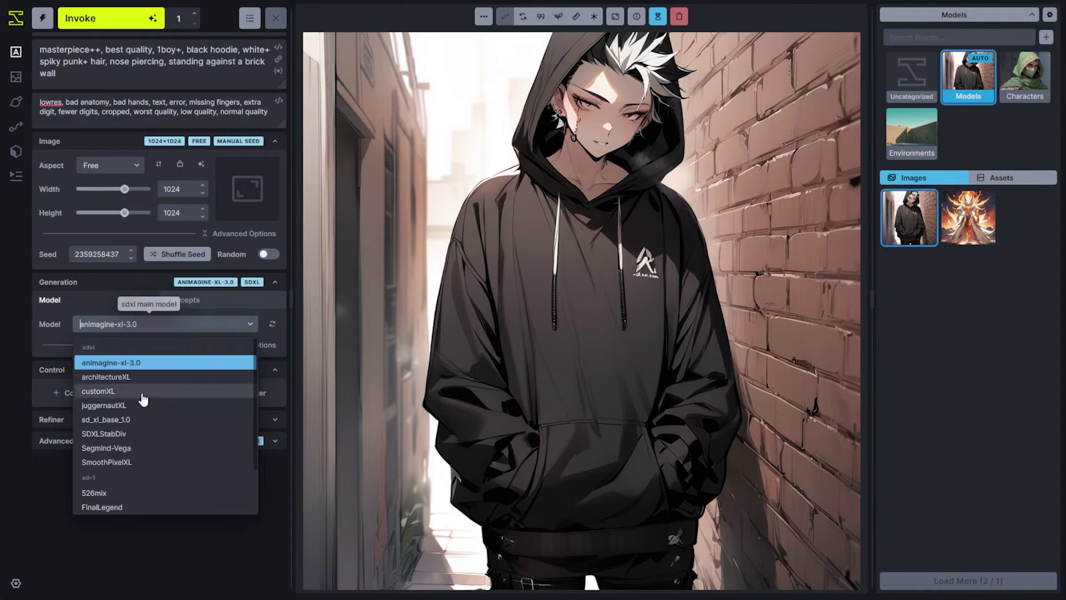
left_click(143, 405)
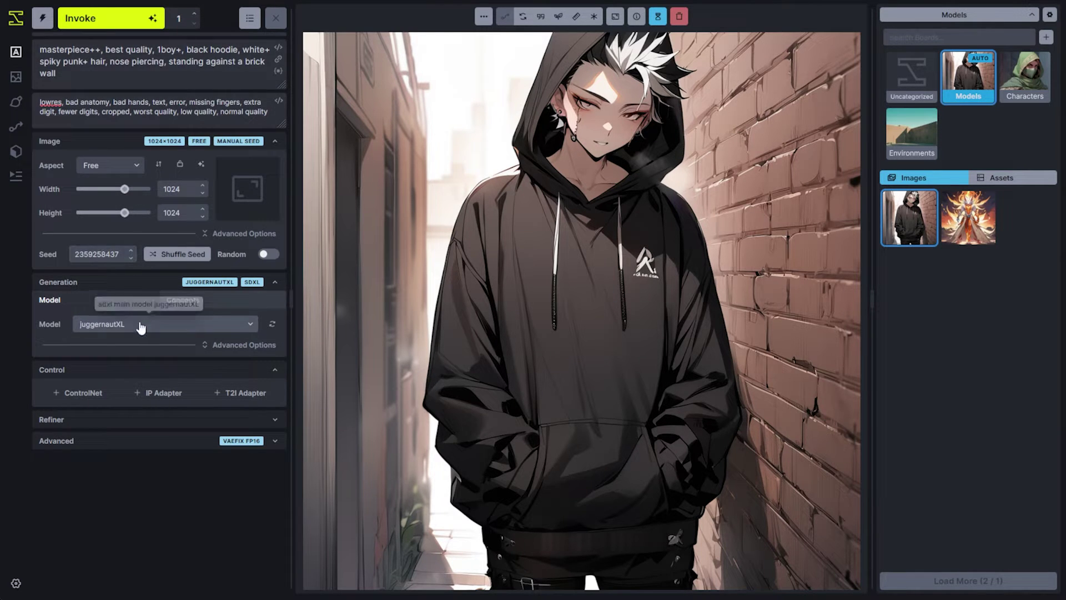
left_click(111, 12)
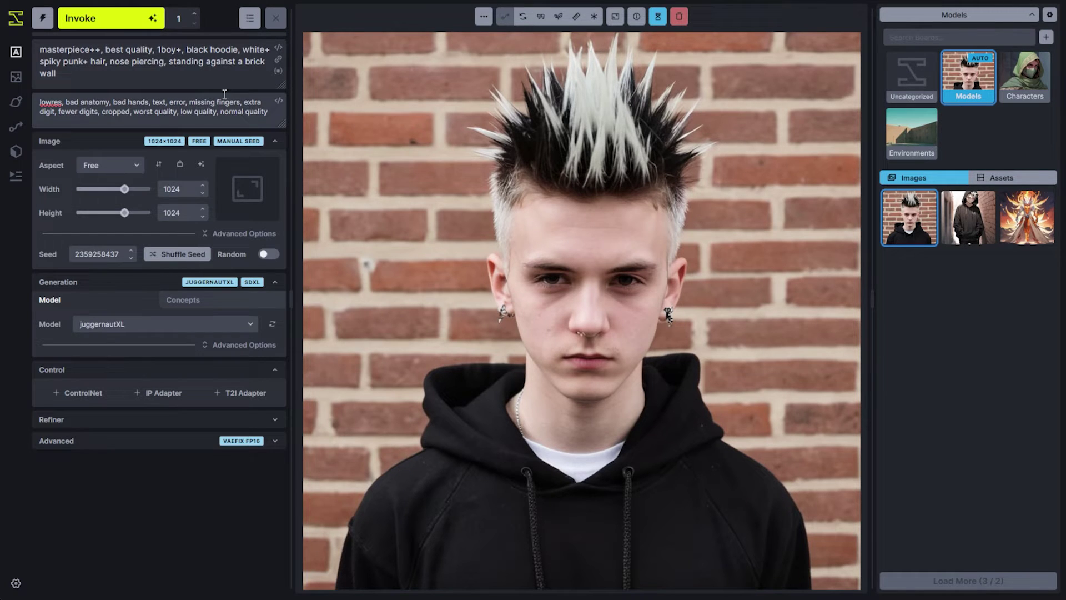
Step: Remove 'masterpiece++, best quality' from the prompt and generate a fresh juggernautXL photo
left_click_drag(40, 50, 152, 50)
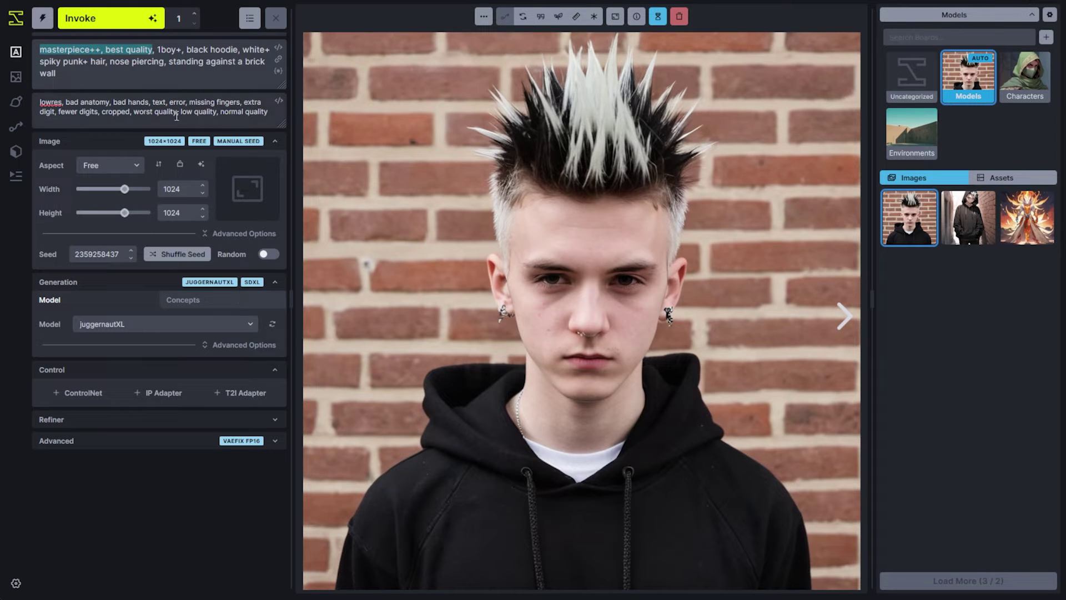
key("BackSpace")
key("Delete")
key("Delete")
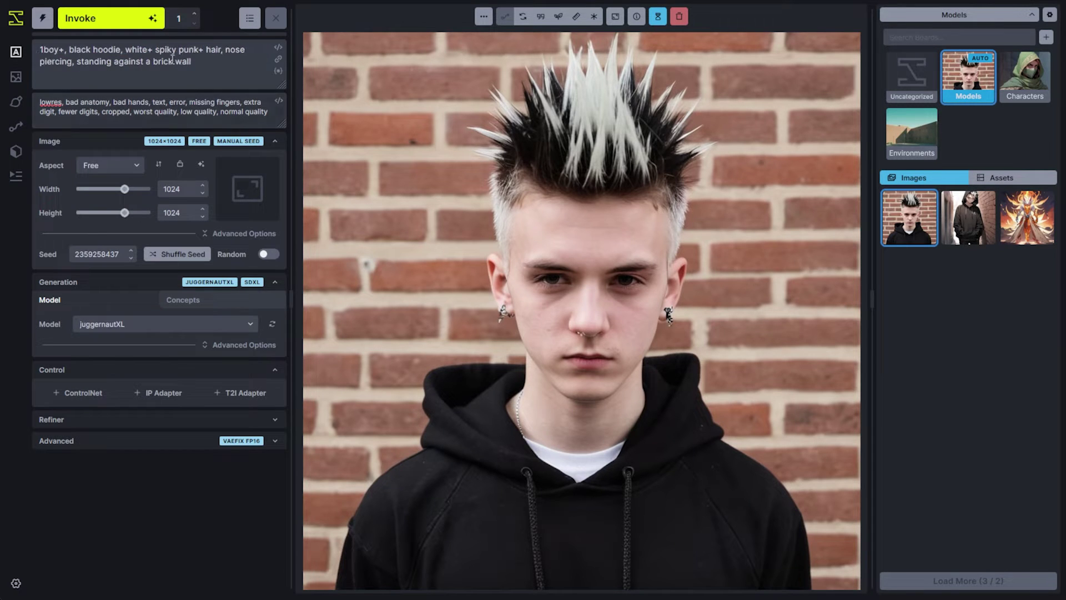
left_click(111, 17)
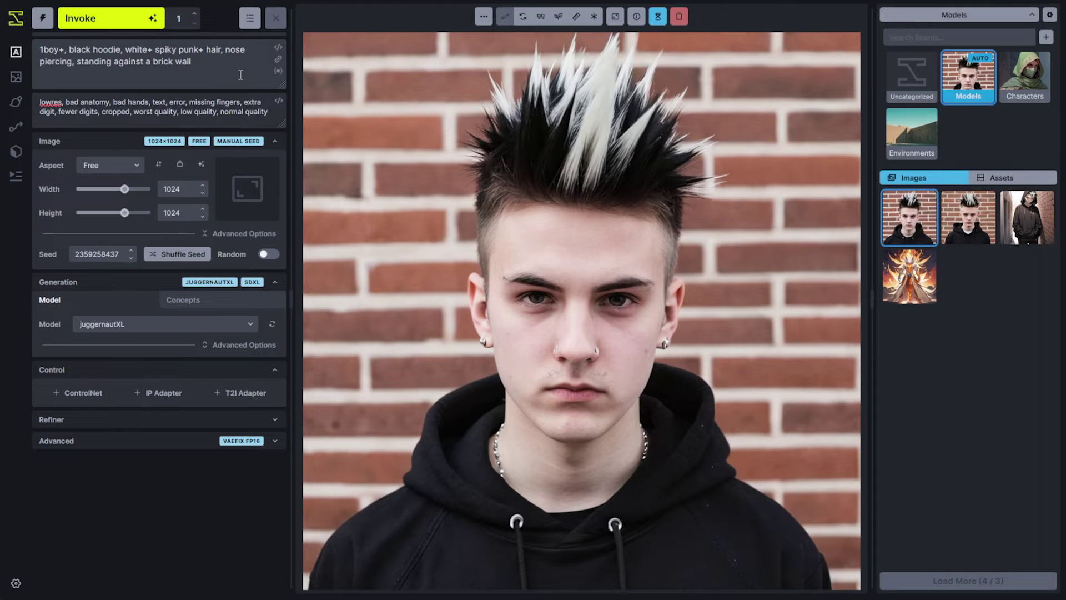
Step: Add the pixel-art-xl-v1.1 LoRA in the Concepts settings
left_click(184, 300)
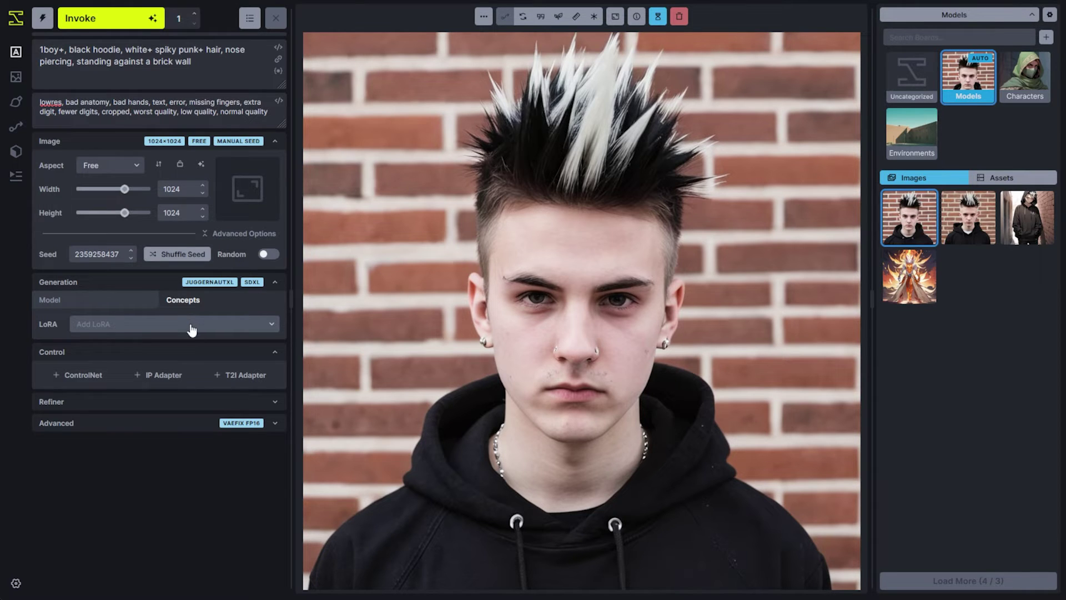
left_click(190, 328)
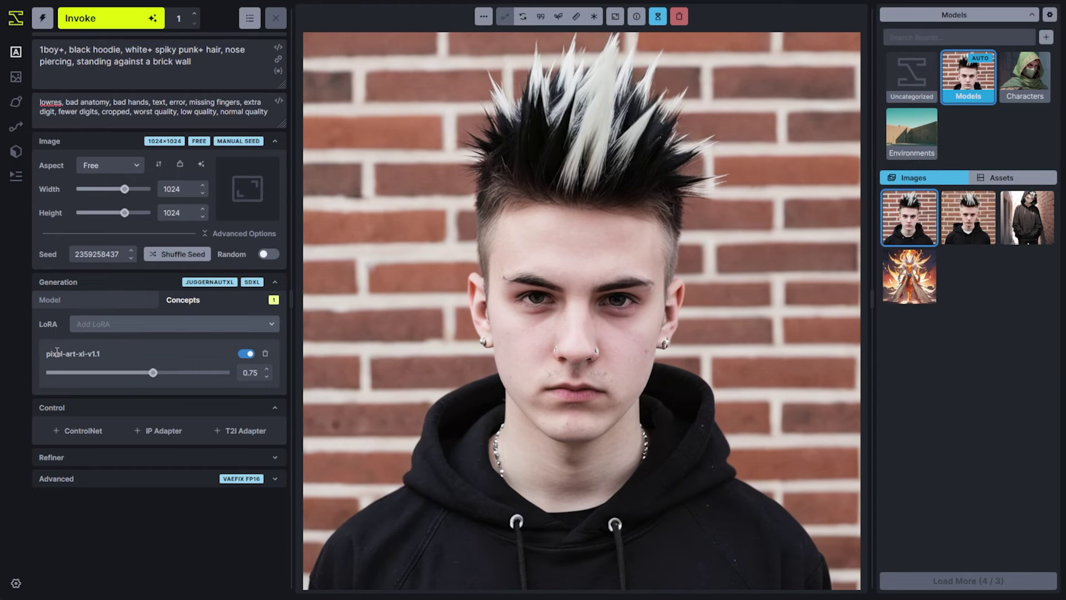
Step: Prefix the prompt with 'pixel art style,' and generate a pixel-art image of the punk boy
left_click(37, 49)
type("pixel art style,")
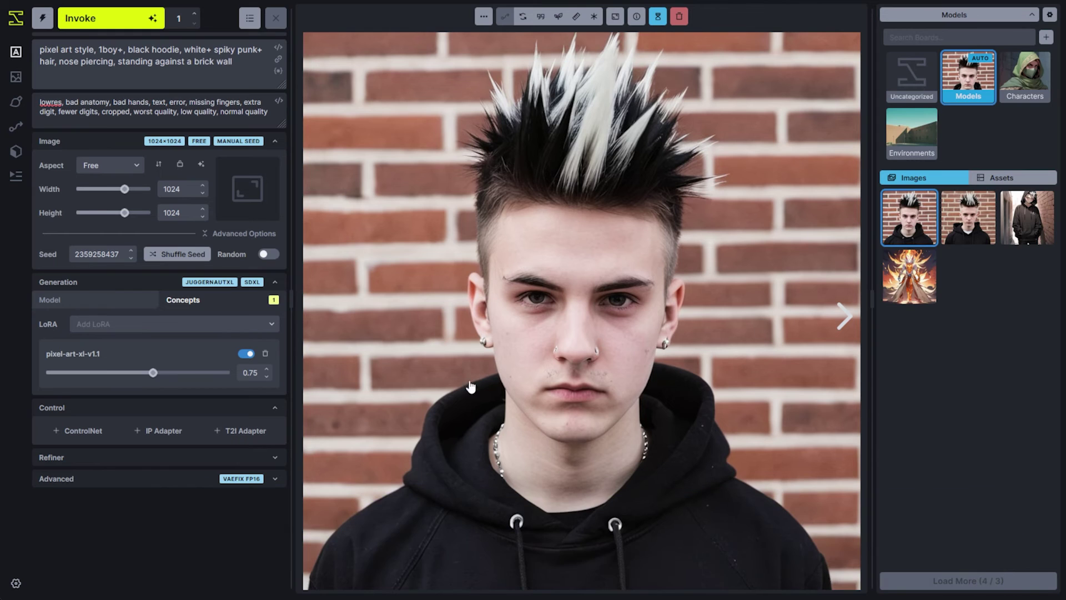
left_click(99, 49)
left_click(80, 23)
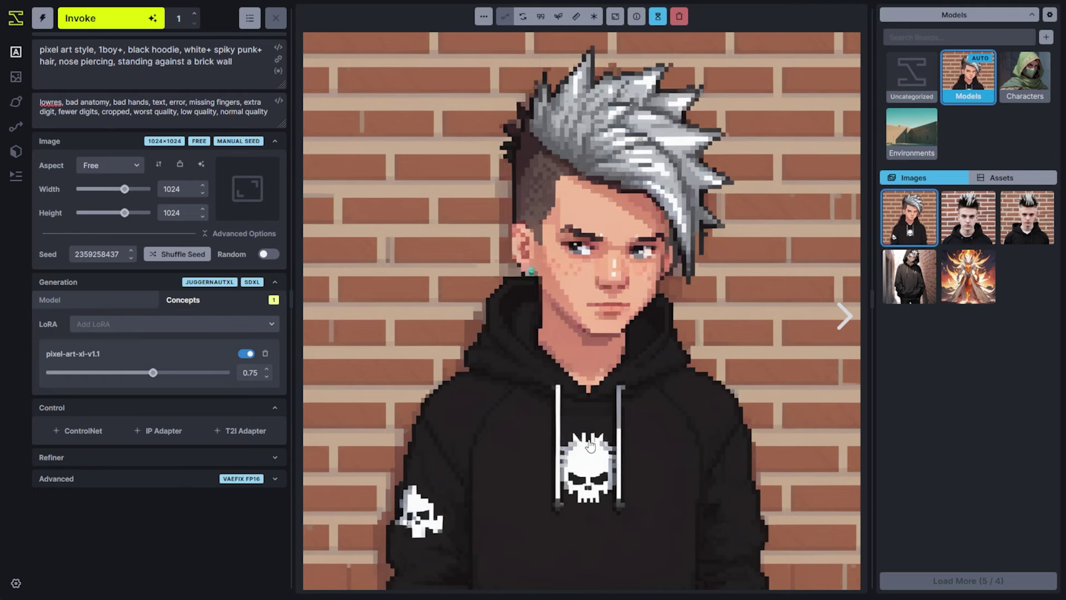
left_click(894, 282)
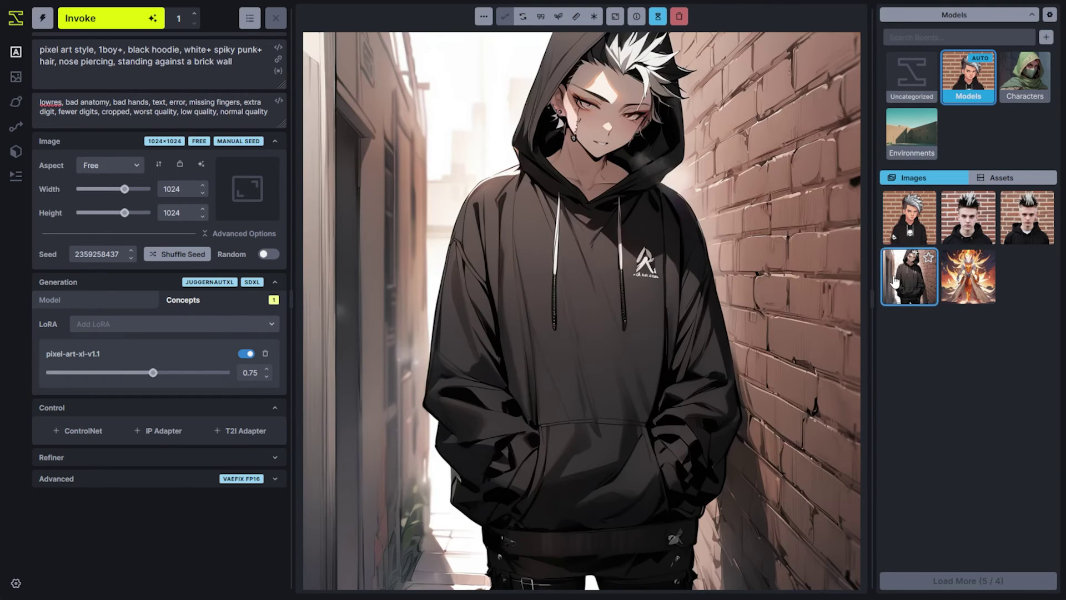
Step: Remix the hooded anime image with 'pixel art style,' prefixed to generate a chibi pixel-art boy
left_click(522, 20)
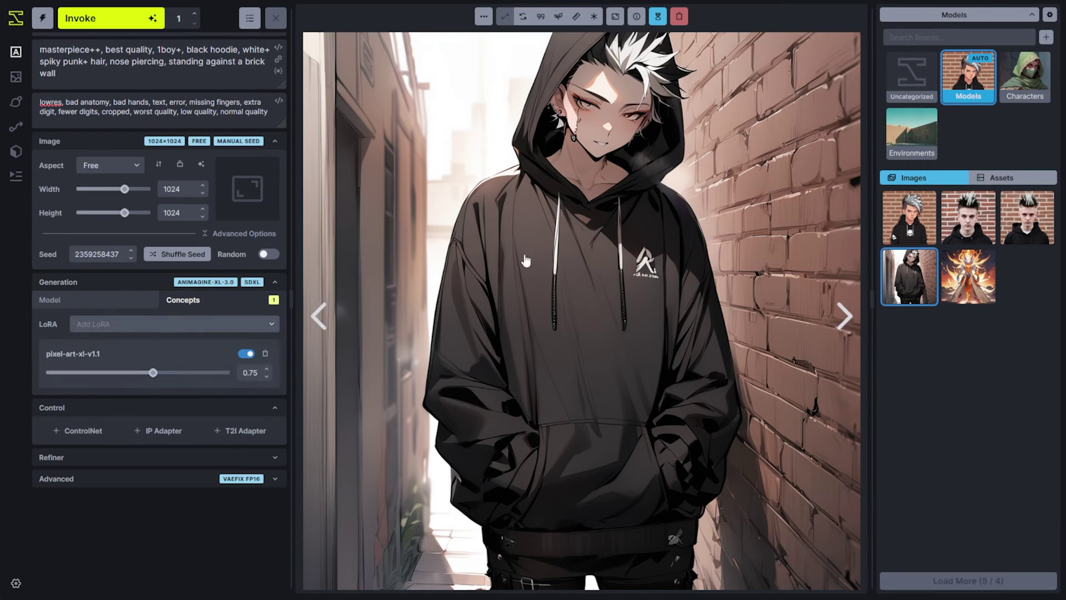
left_click(42, 54)
type("pixel art style,")
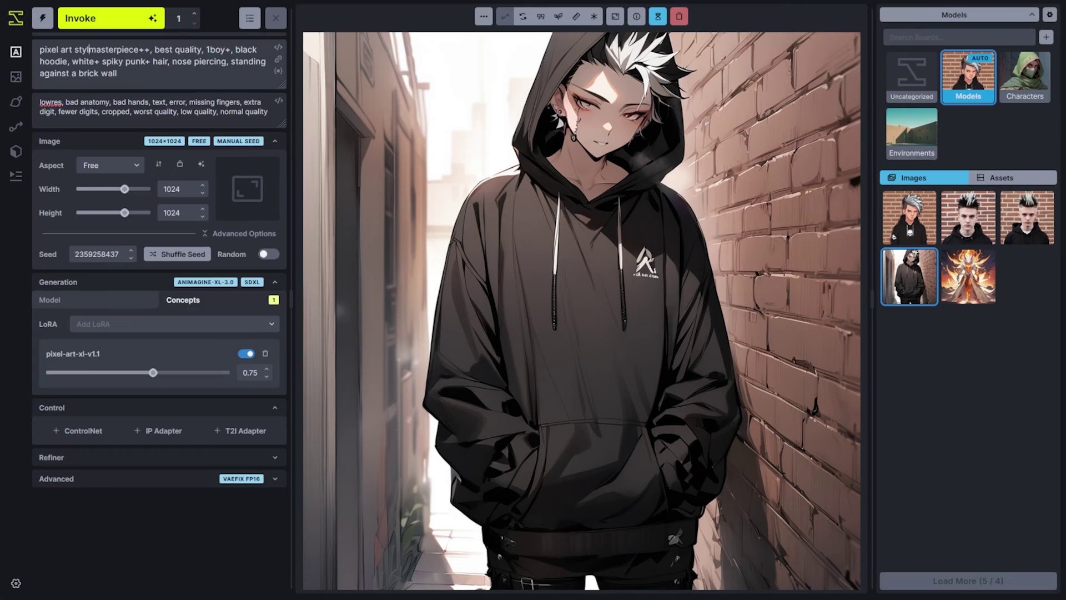
left_click(148, 18)
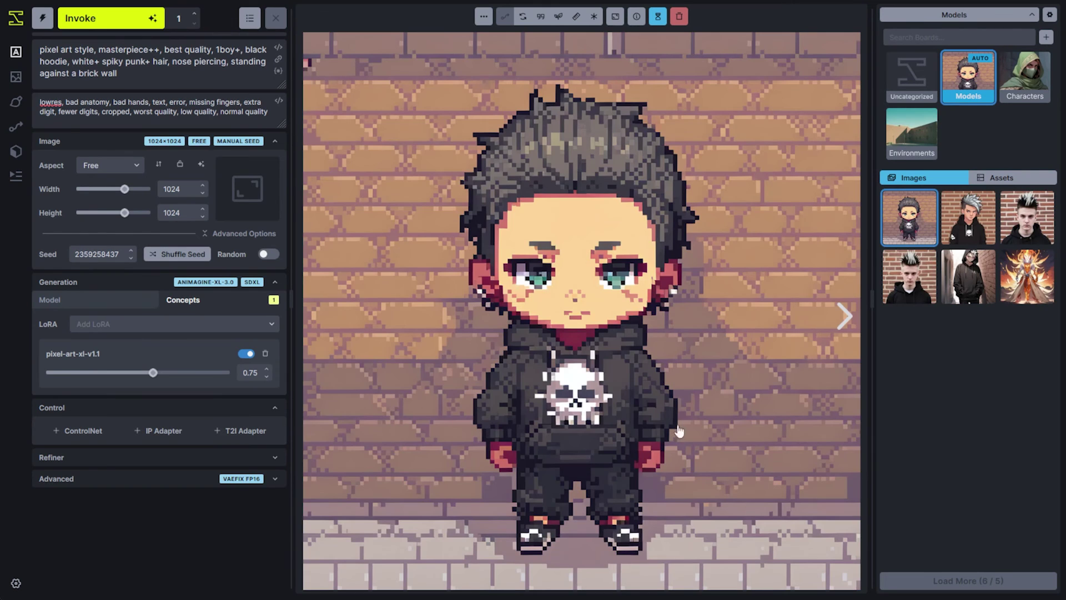
left_click(969, 242)
Step: Compare the chibi and silver-haired pixel-art results, ending on the silver-haired skull-hoodie portrait
left_click(919, 244)
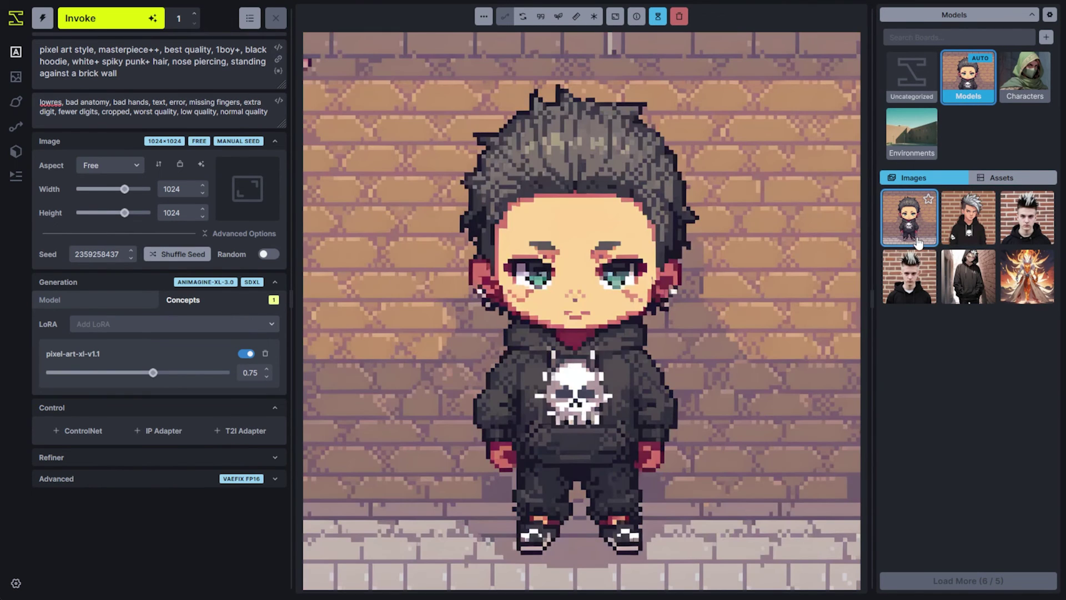
left_click(948, 240)
left_click(913, 236)
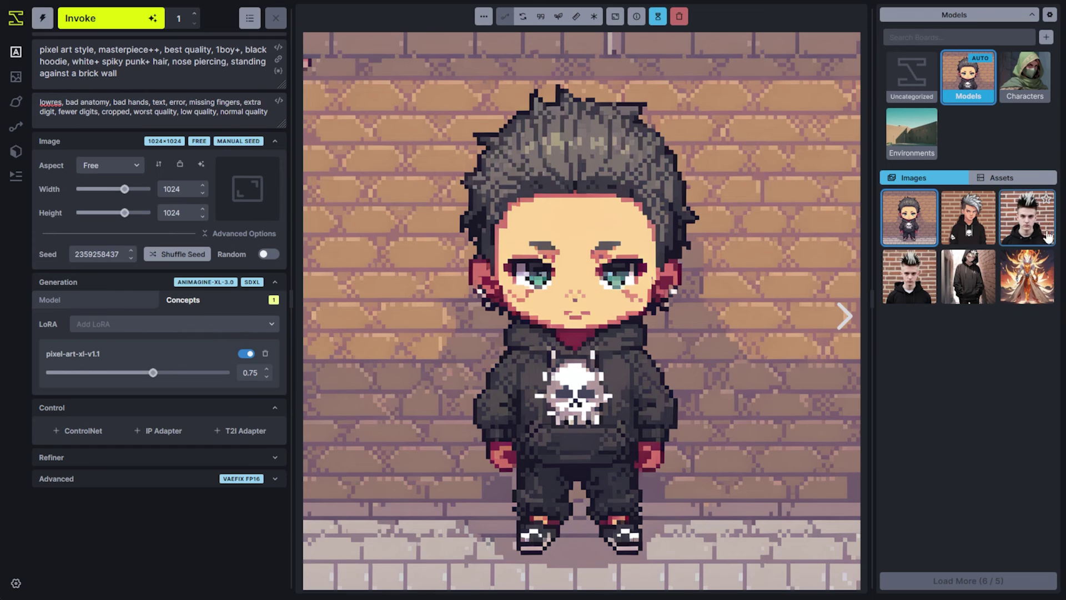
left_click(984, 222)
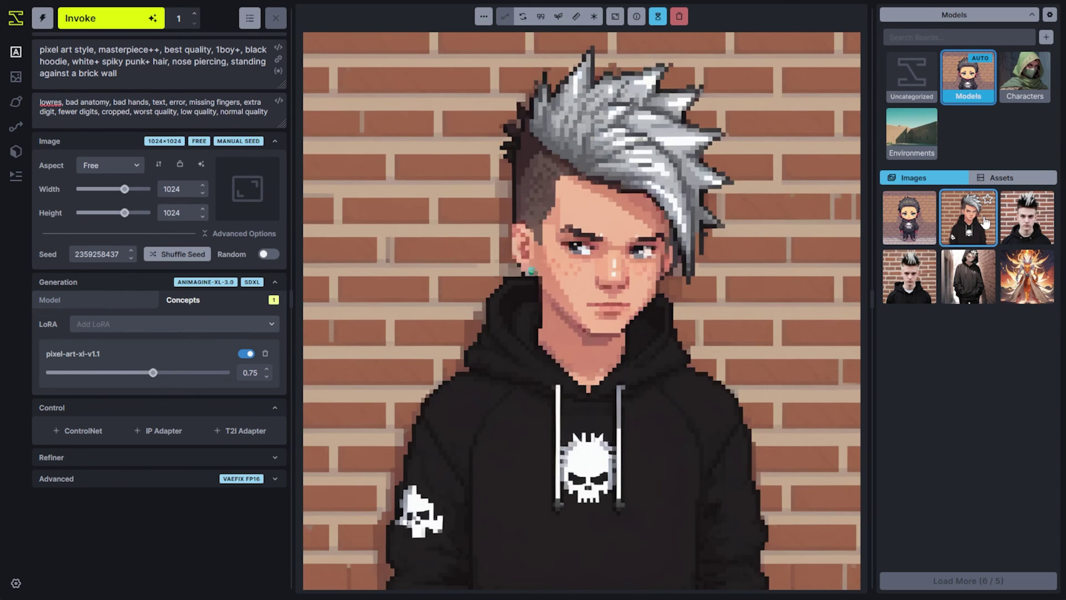